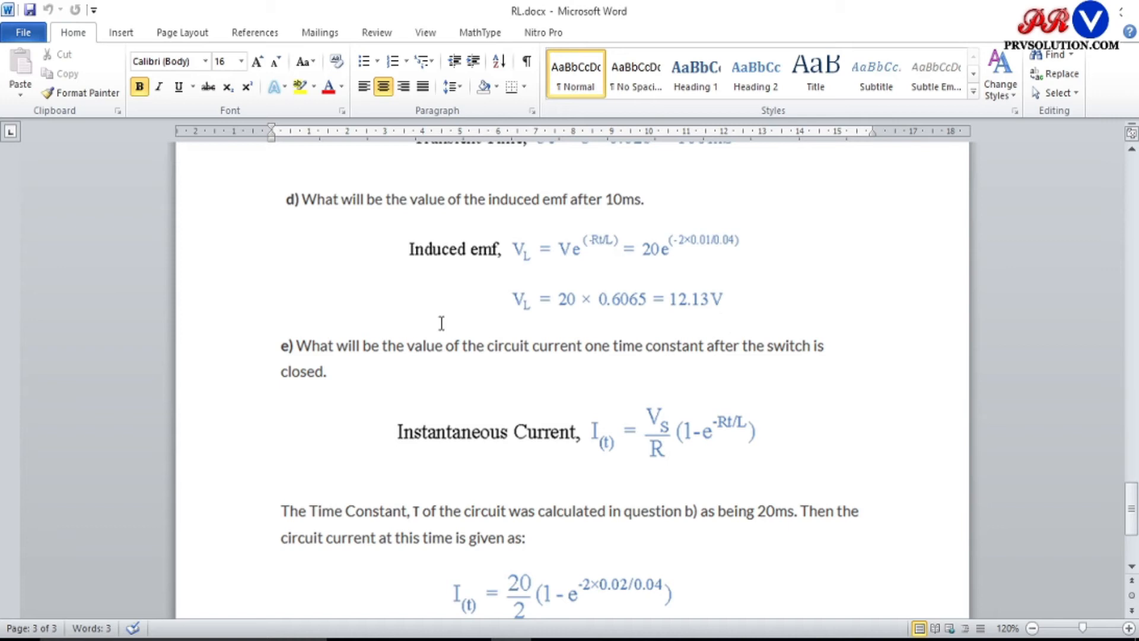
Review the worked answers to questions d and e, then go back to the RL and LR transient curves.
drag(1132, 508, 1132, 519)
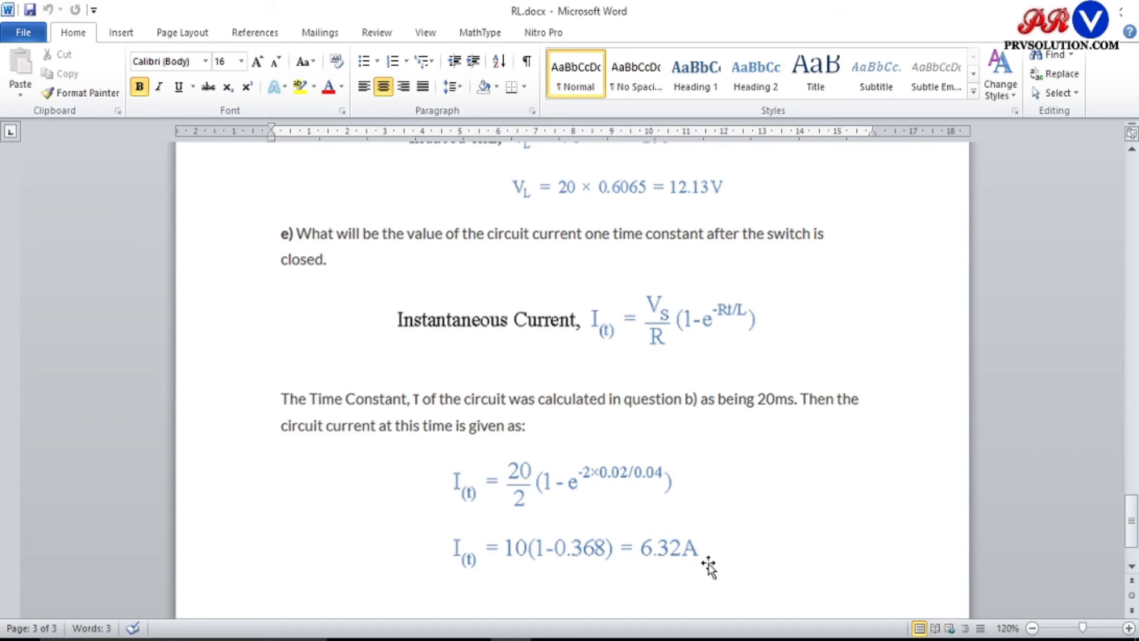
scroll(709, 564, down, 2)
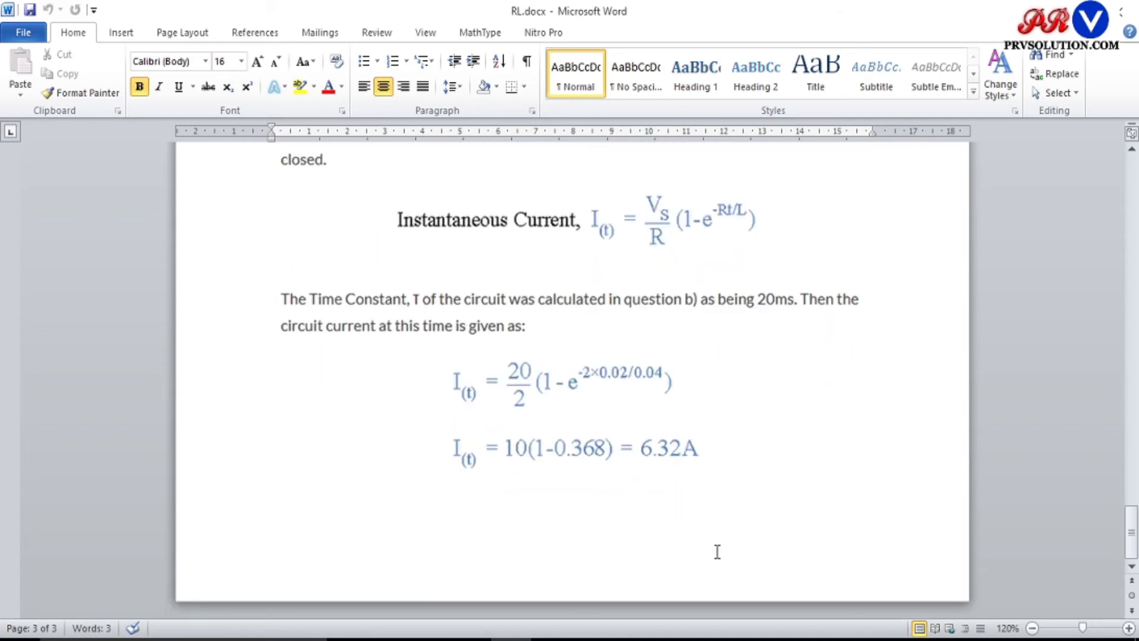
scroll(717, 552, up, 1)
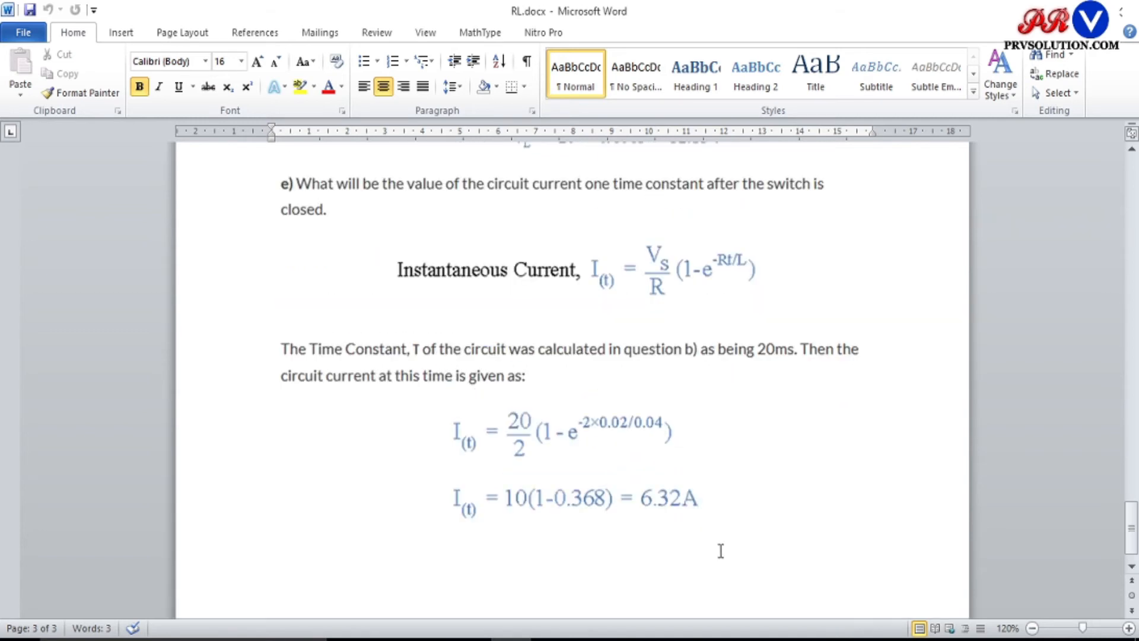
scroll(721, 550, up, 15)
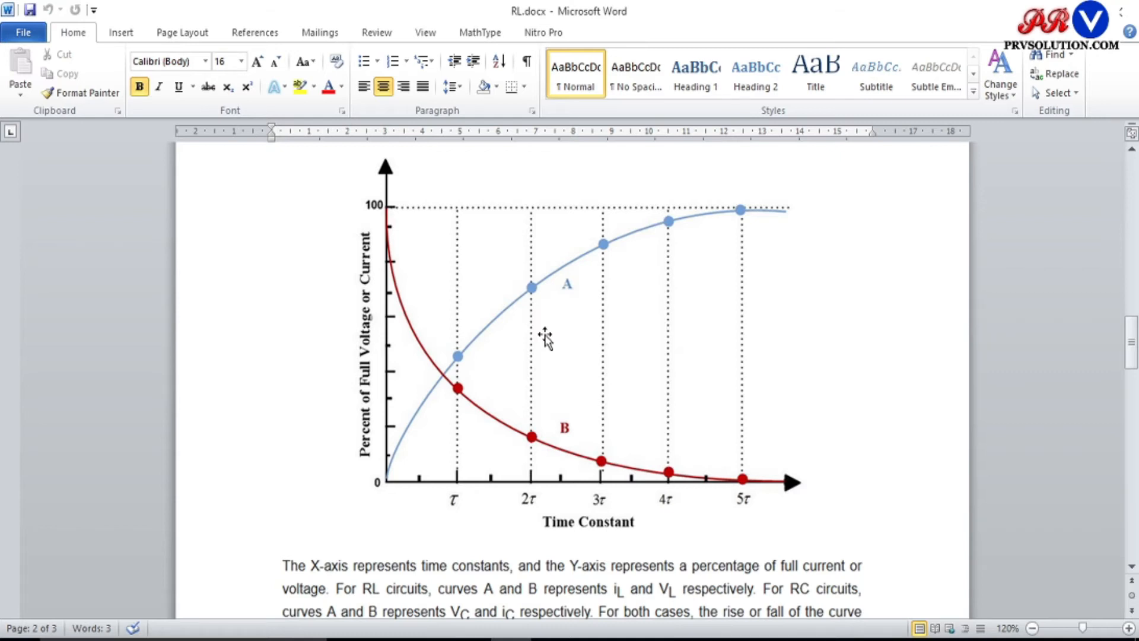
scroll(545, 339, up, 12)
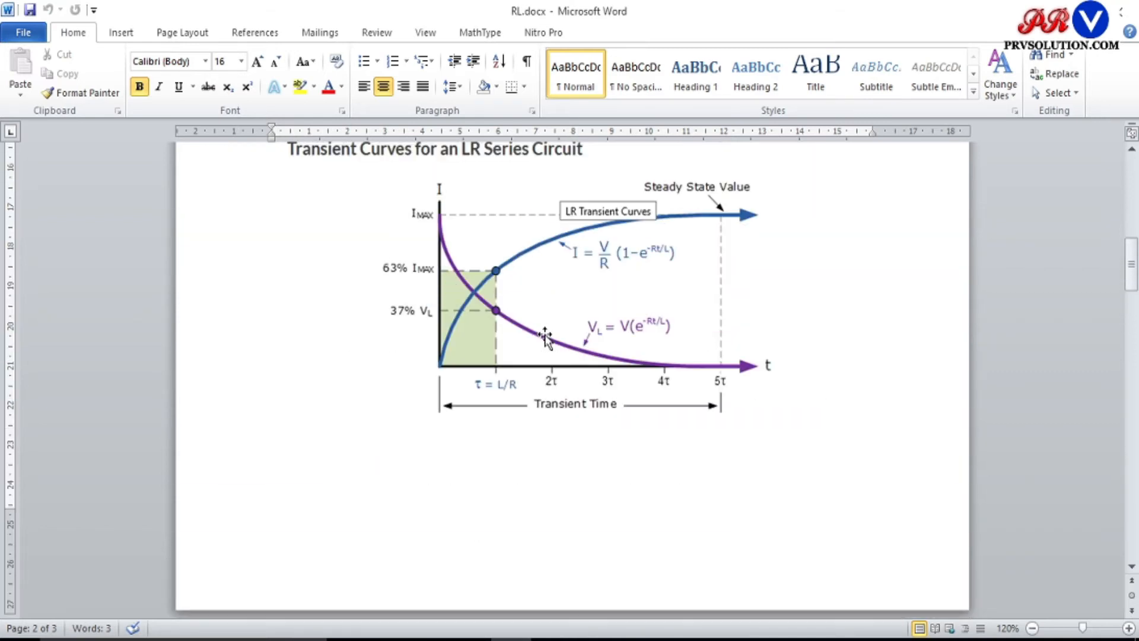
scroll(545, 338, up, 2)
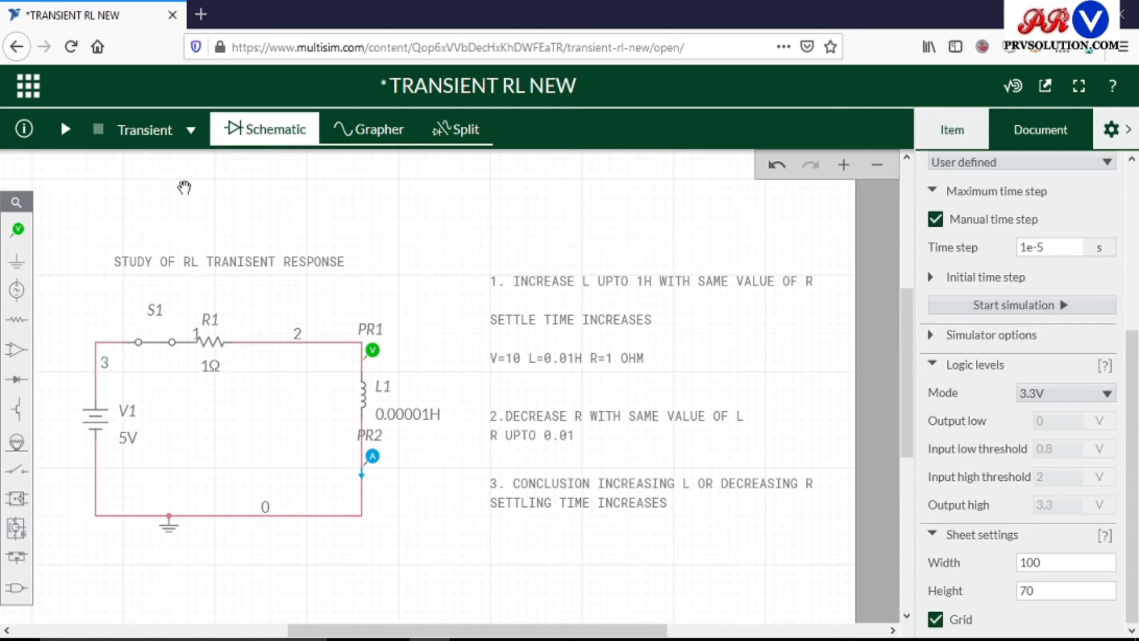
Choose Transient as the simulation type and run the RL circuit simulation to plot the PR1 voltage and PR2 current.
click(191, 130)
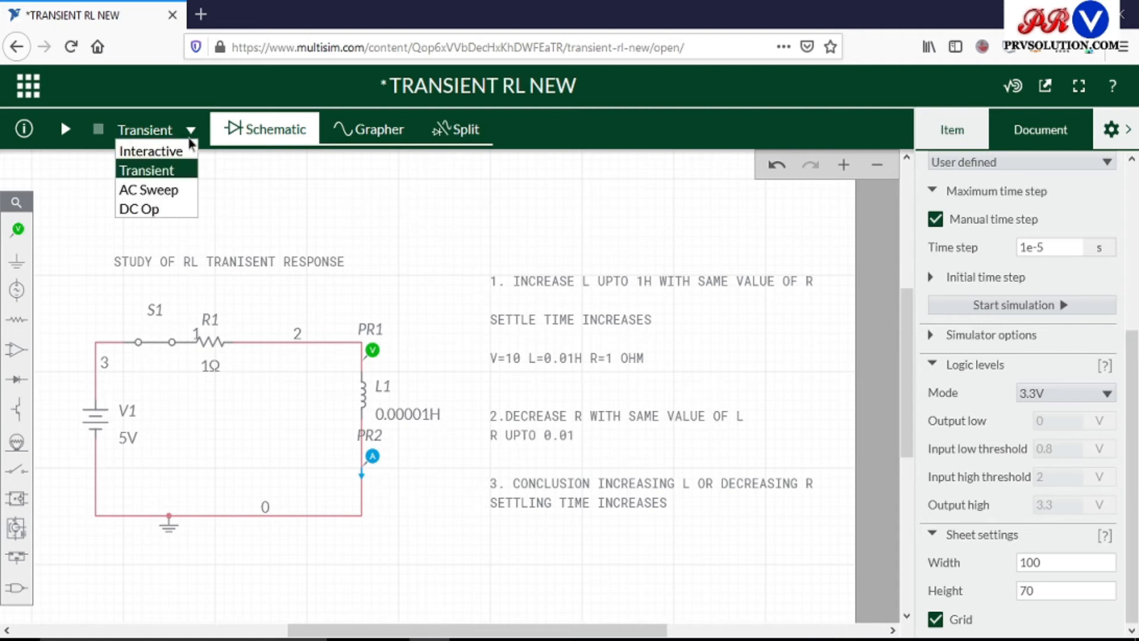
click(170, 173)
click(191, 131)
click(160, 173)
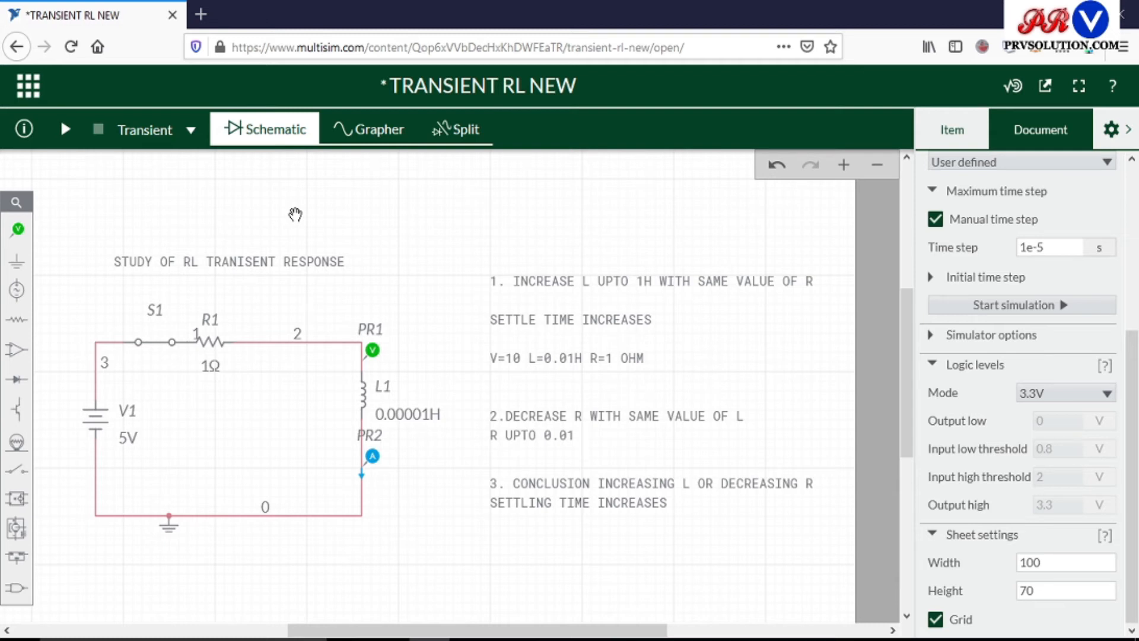
click(191, 131)
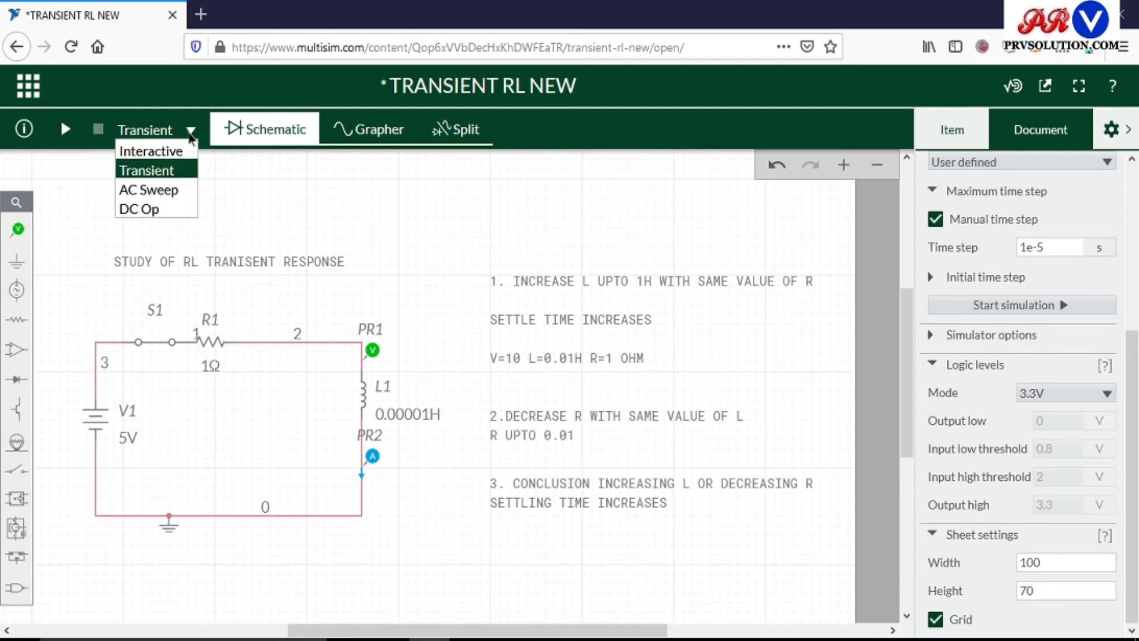
click(158, 170)
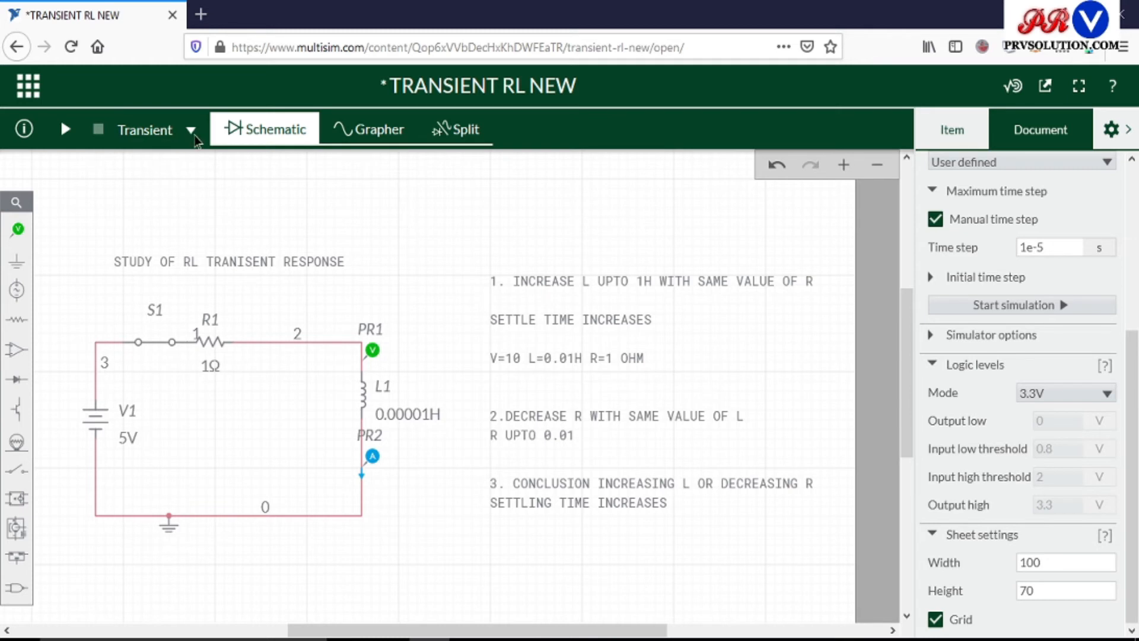
click(191, 130)
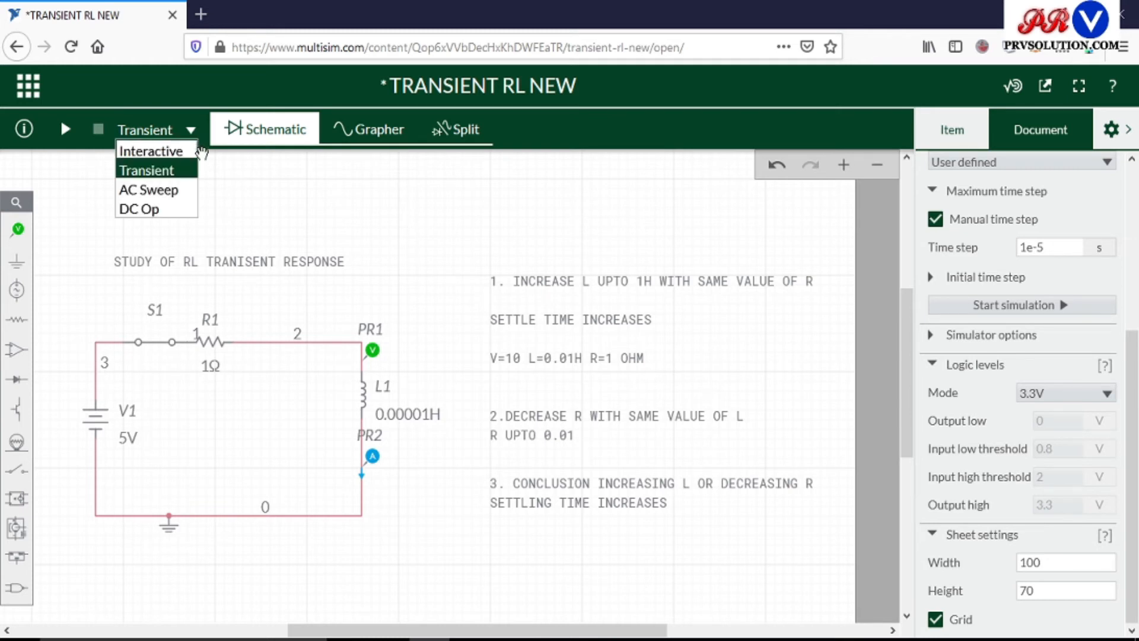
click(382, 206)
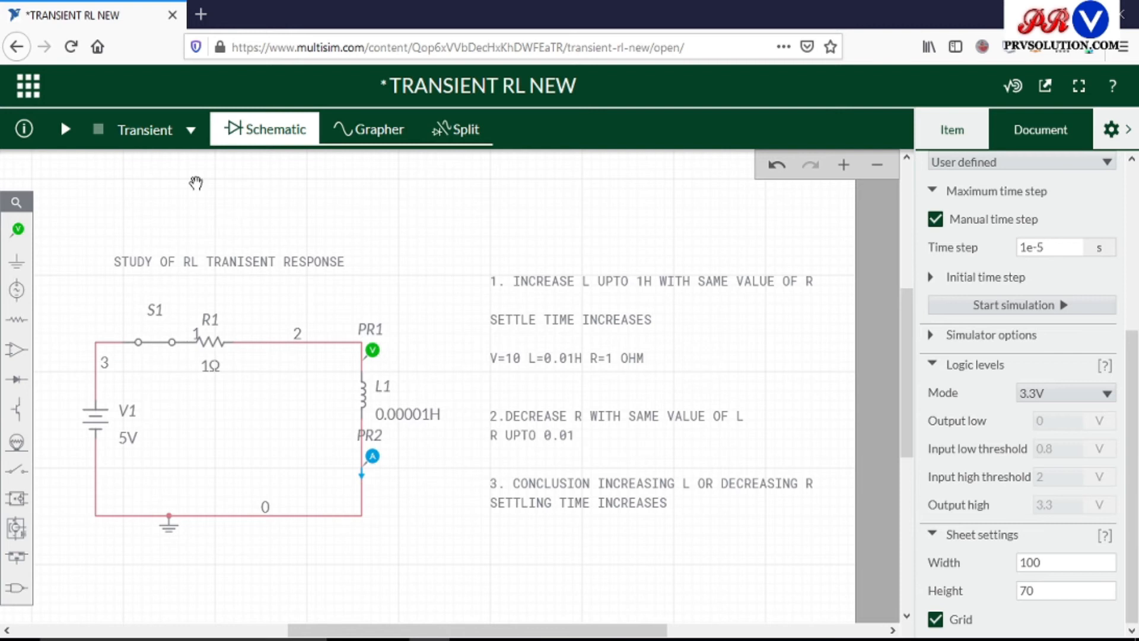
click(65, 130)
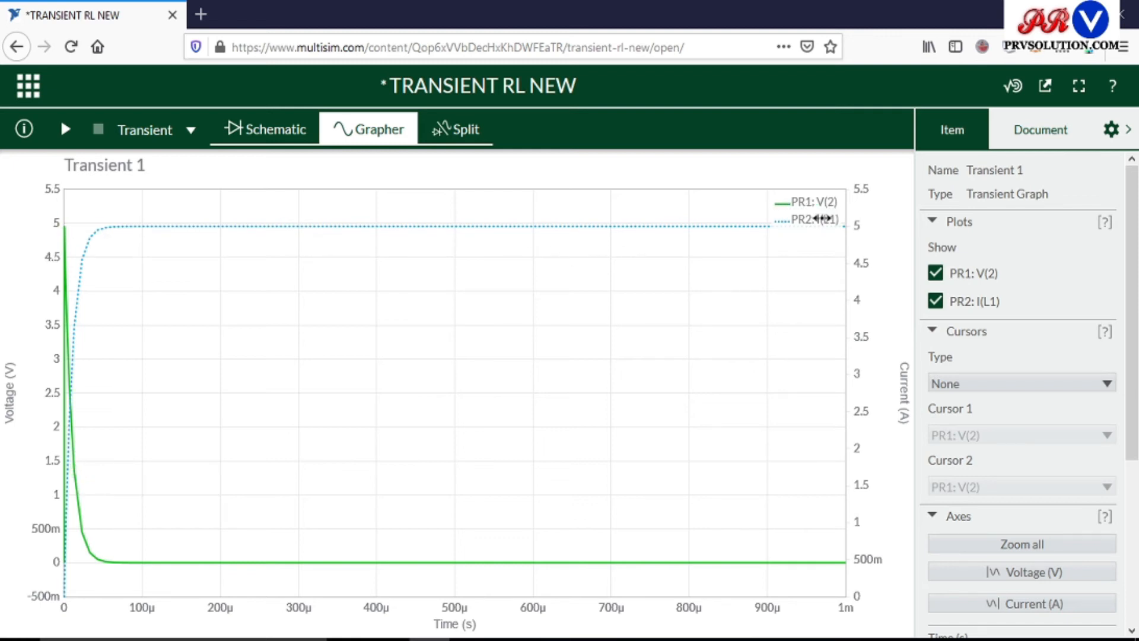
mouse_move(831, 227)
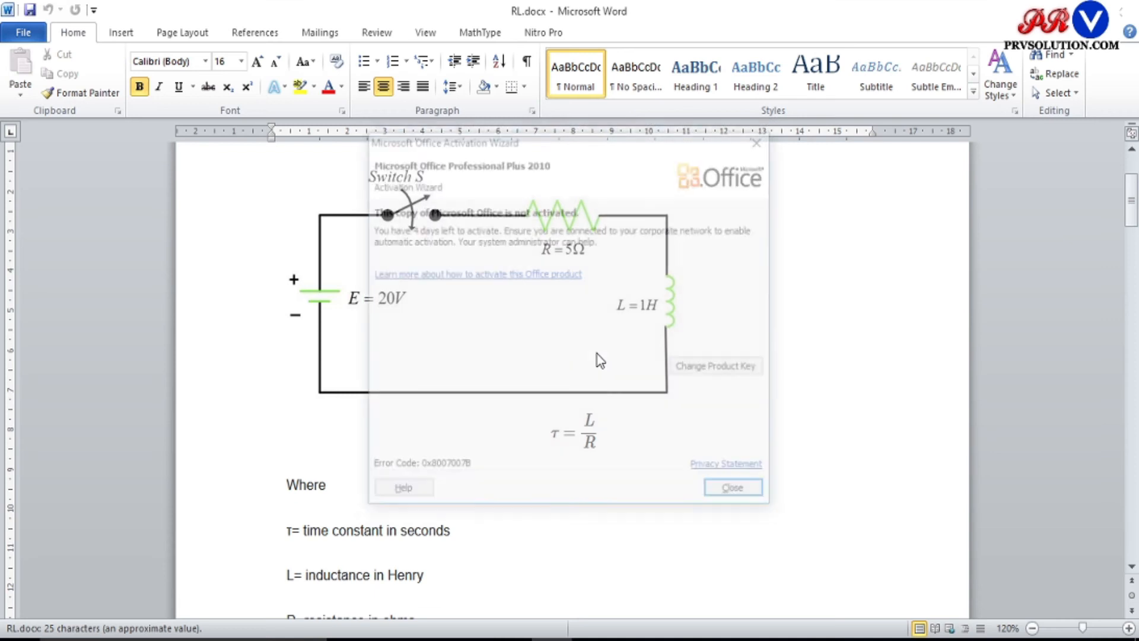
Dismiss the Office activation notice and compare the document's LR series transient curves with the simulated graph in Multisim.
click(738, 494)
scroll(692, 451, down, 7)
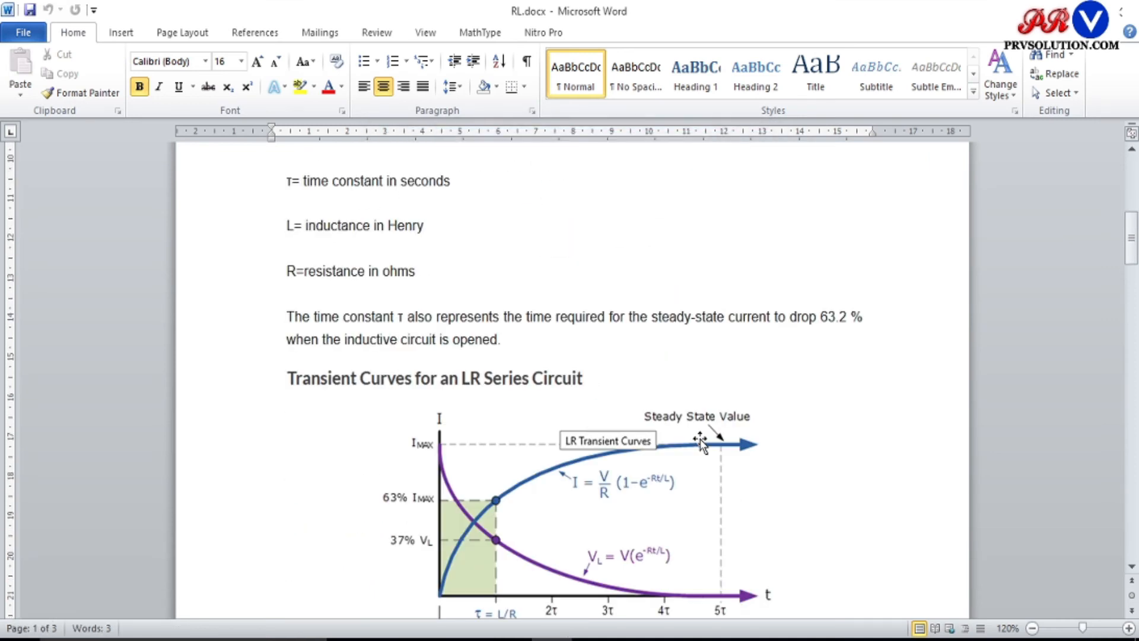
scroll(705, 430, up, 1)
scroll(720, 356, down, 4)
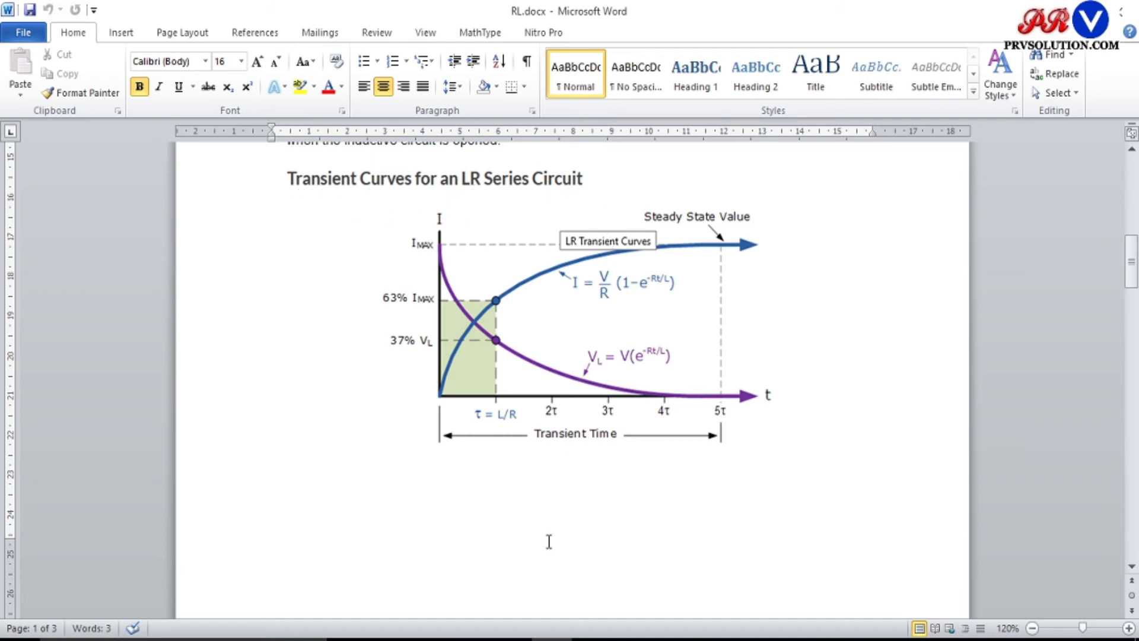
click(431, 639)
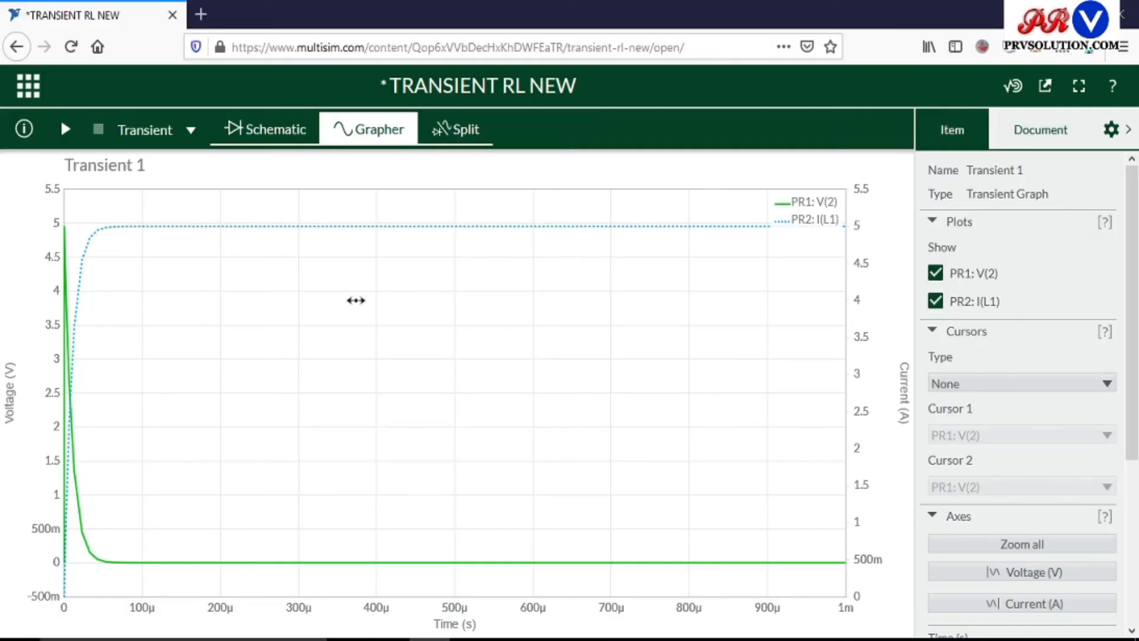
click(510, 638)
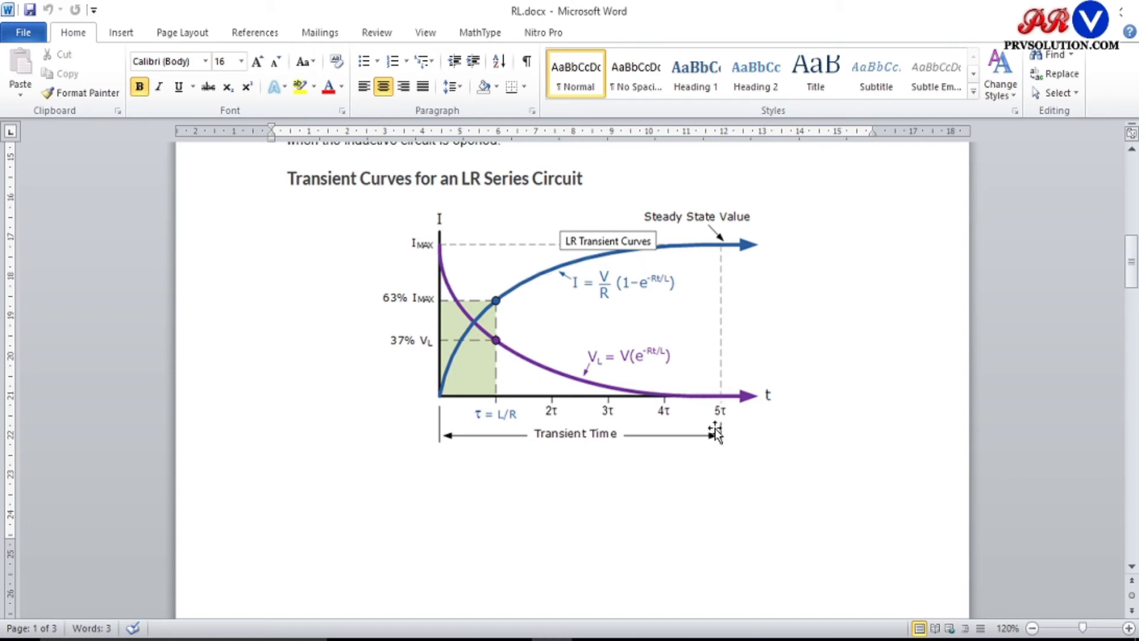
click(429, 639)
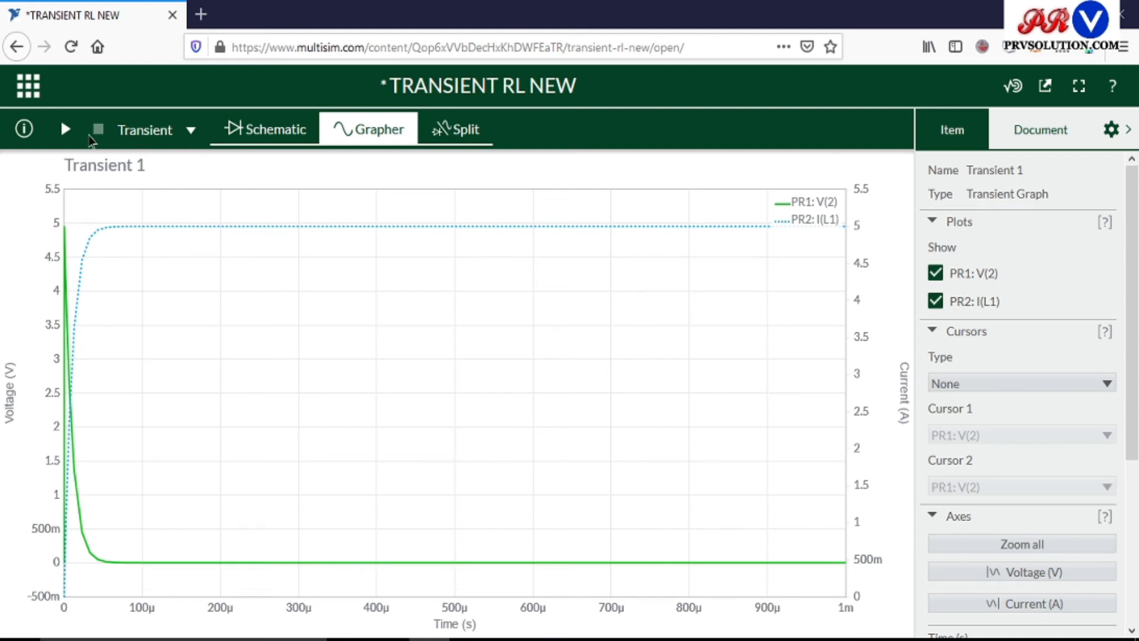
Set the inductance of L1 to 0.0001 H in the schematic and rerun the transient simulation.
click(258, 138)
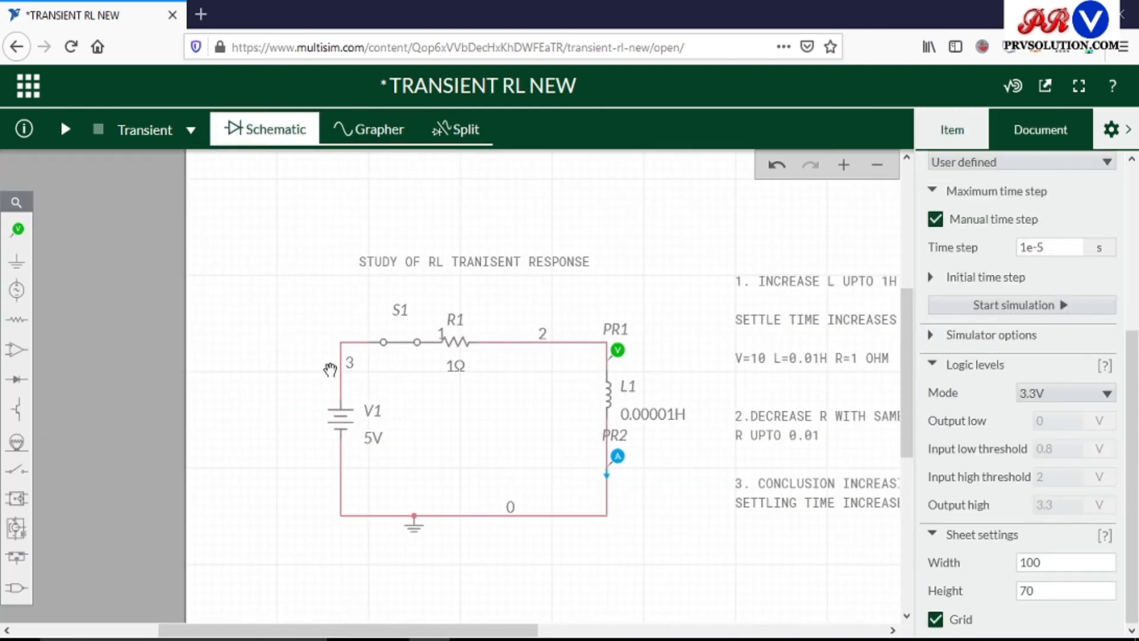
drag(492, 634, 603, 634)
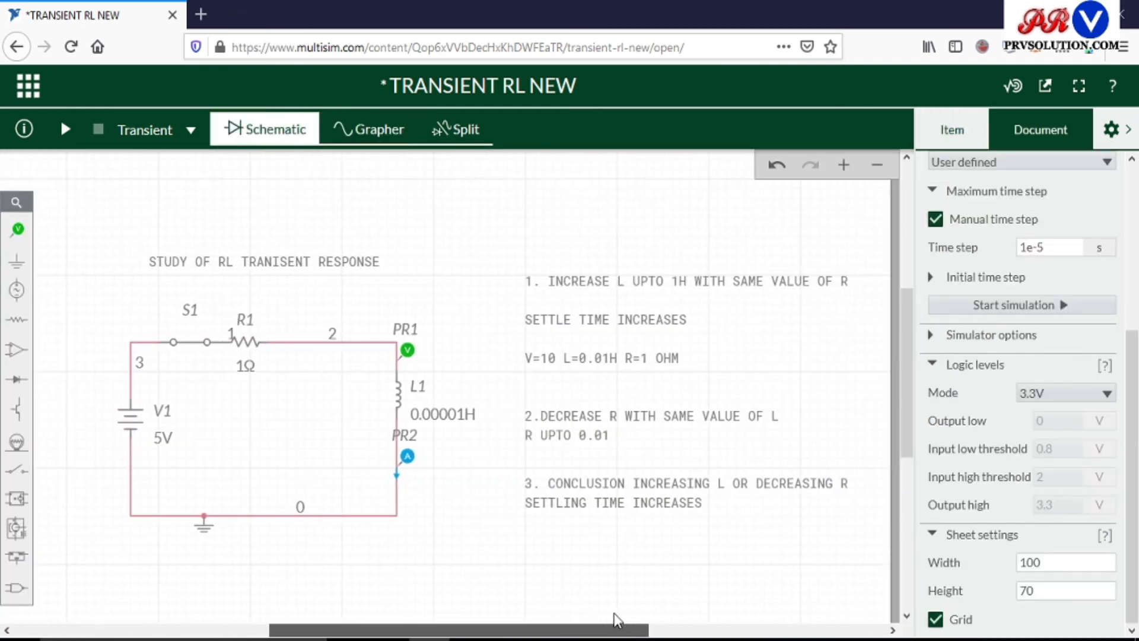
click(448, 419)
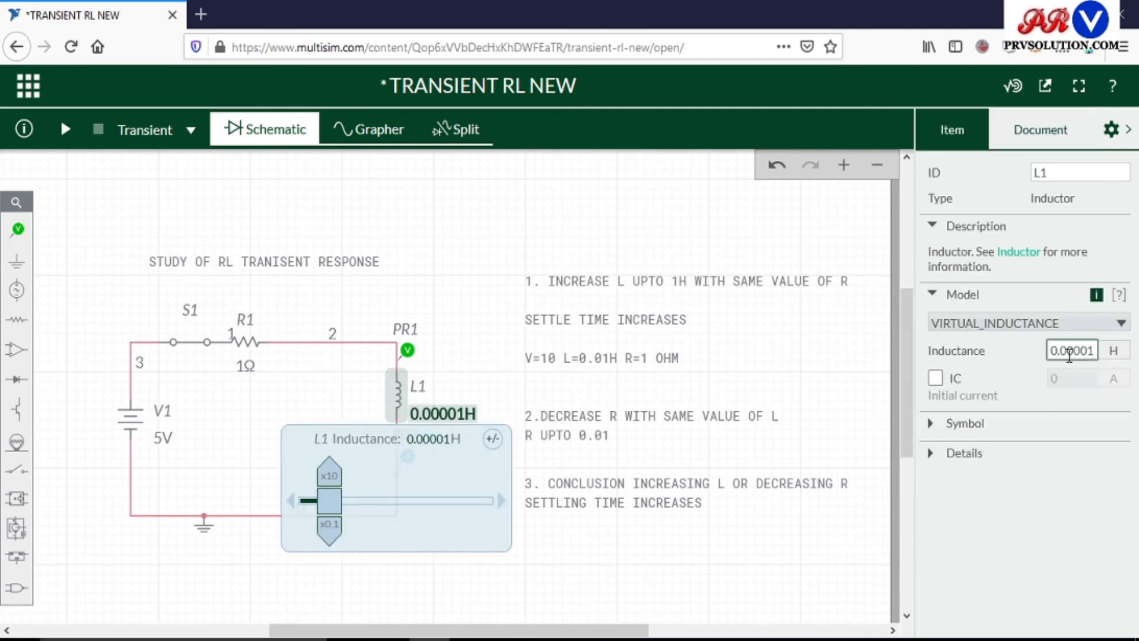
double_click(1068, 352)
click(1069, 352)
click(472, 357)
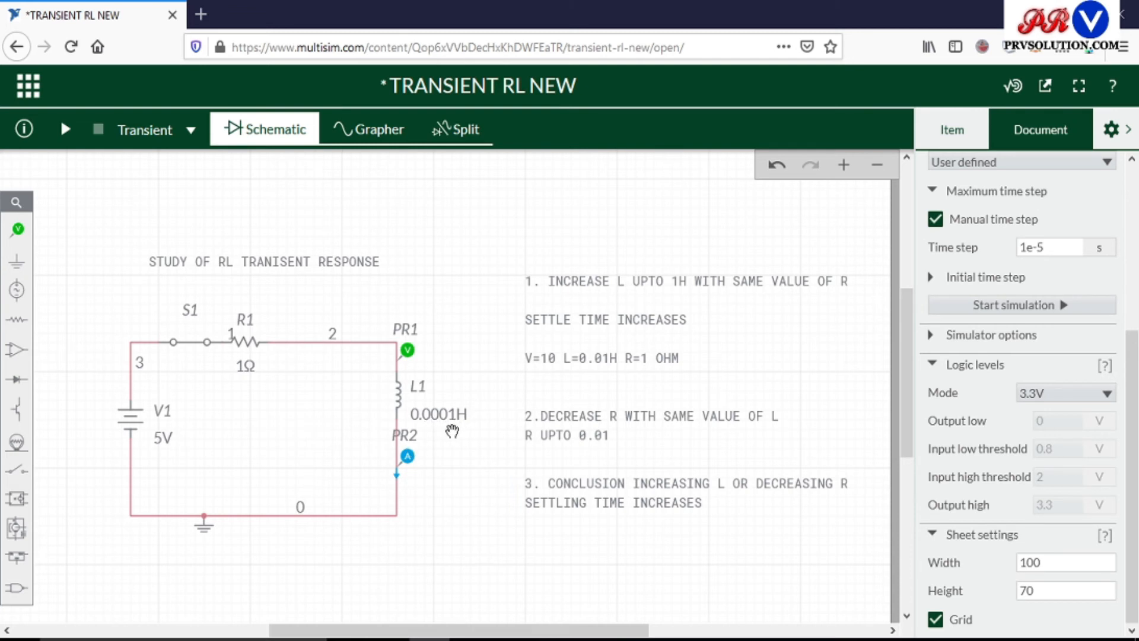
click(63, 136)
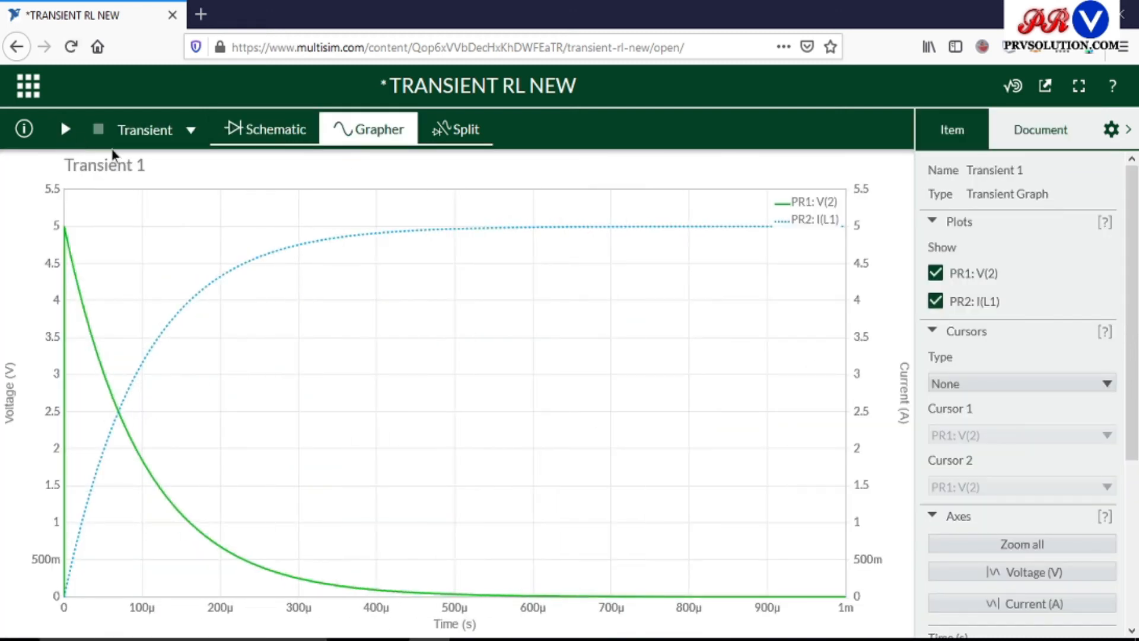
mouse_move(442, 230)
Set the inductance of L1 back to 0.00001 H and simulate the transient response again.
click(266, 131)
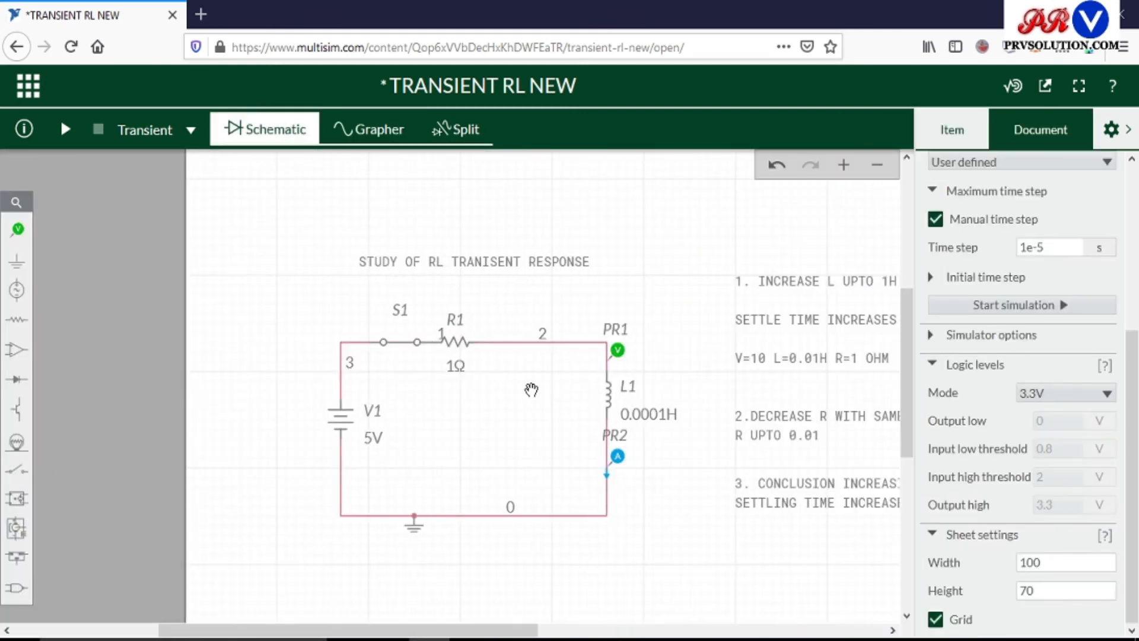
click(642, 414)
double_click(1068, 350)
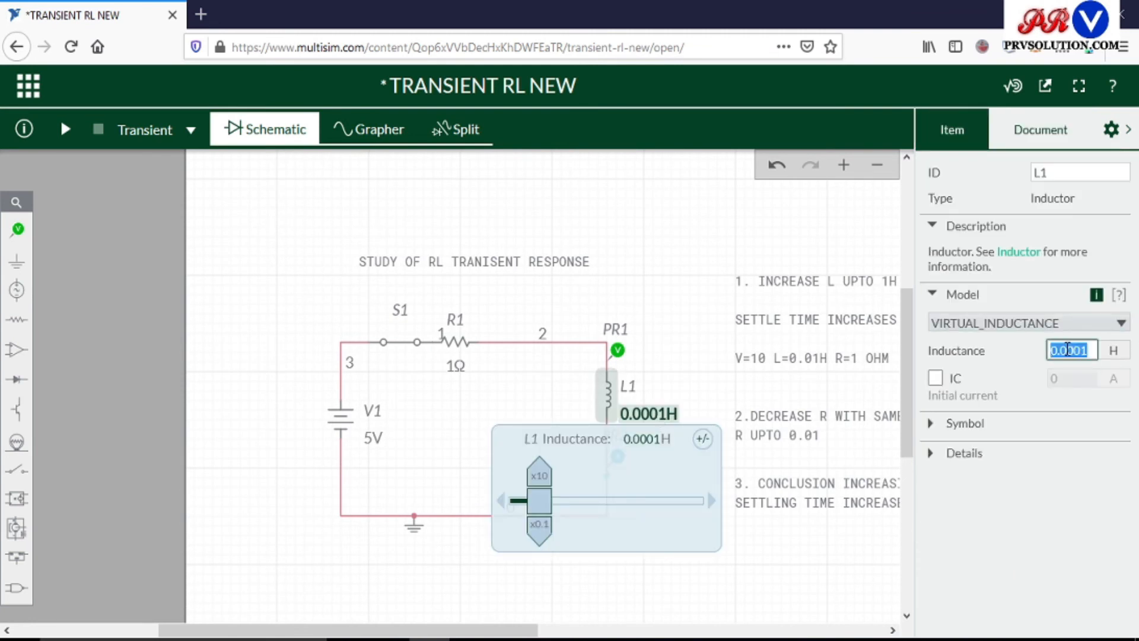
click(1068, 350)
text(0)
click(750, 543)
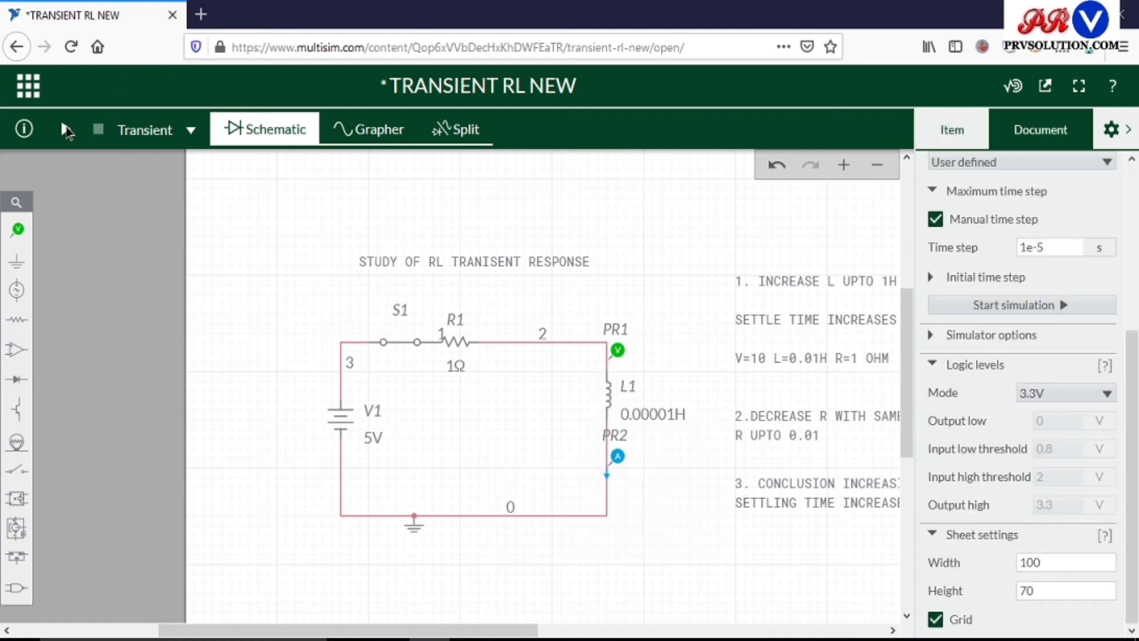
click(66, 129)
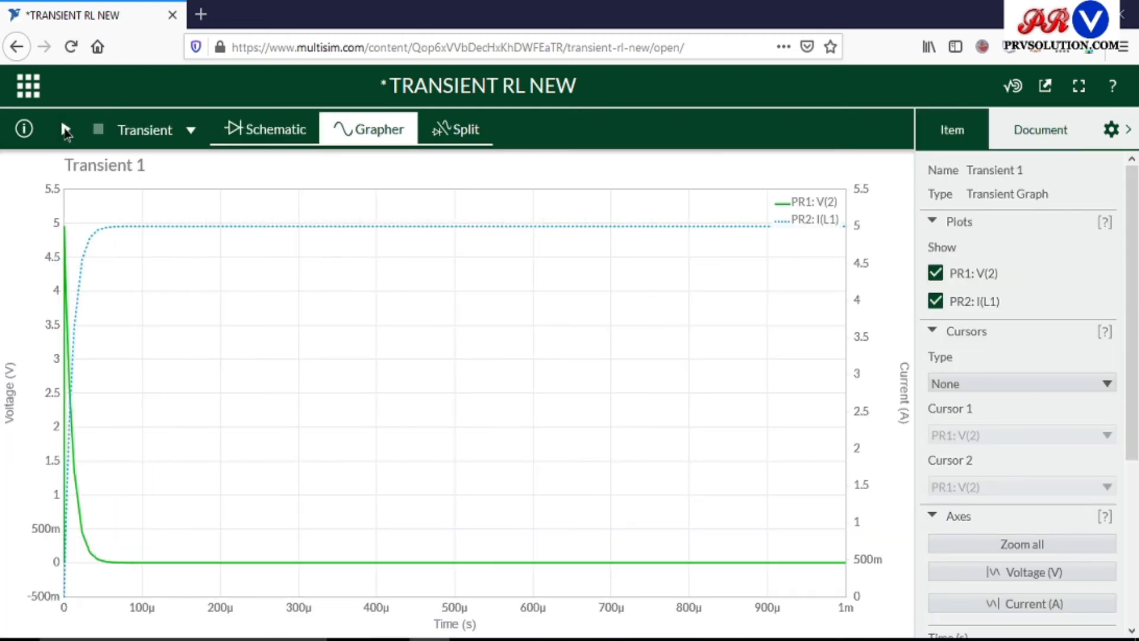
mouse_move(120, 563)
Set the inductance of L1 to 0.0002 H and run the transient simulation to plot the response.
click(261, 131)
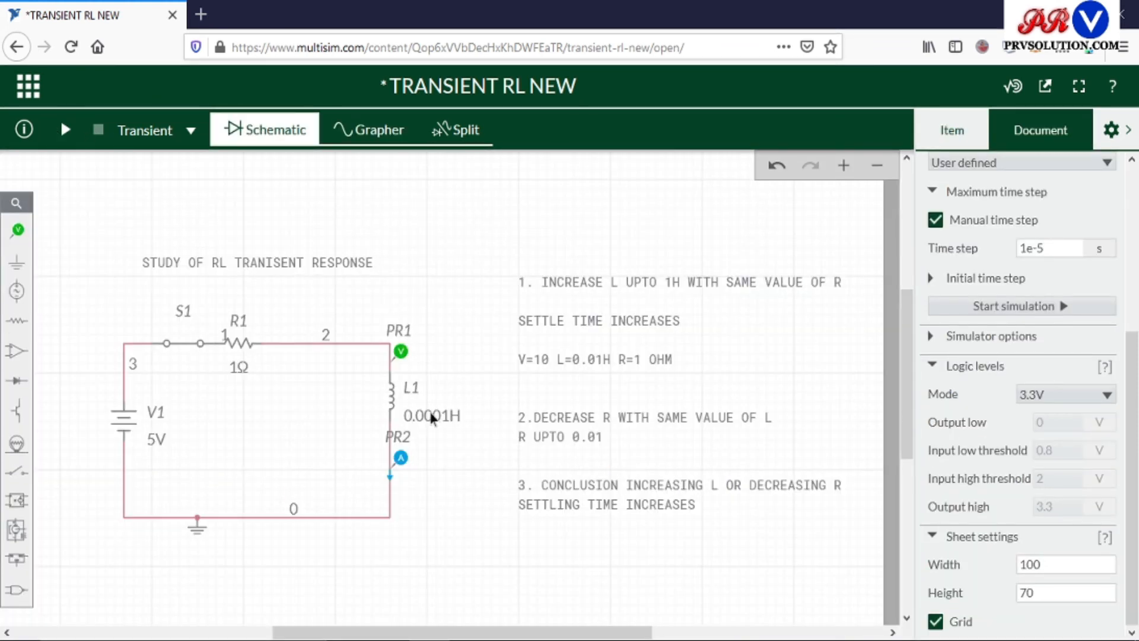
click(433, 417)
double_click(1093, 351)
click(1093, 351)
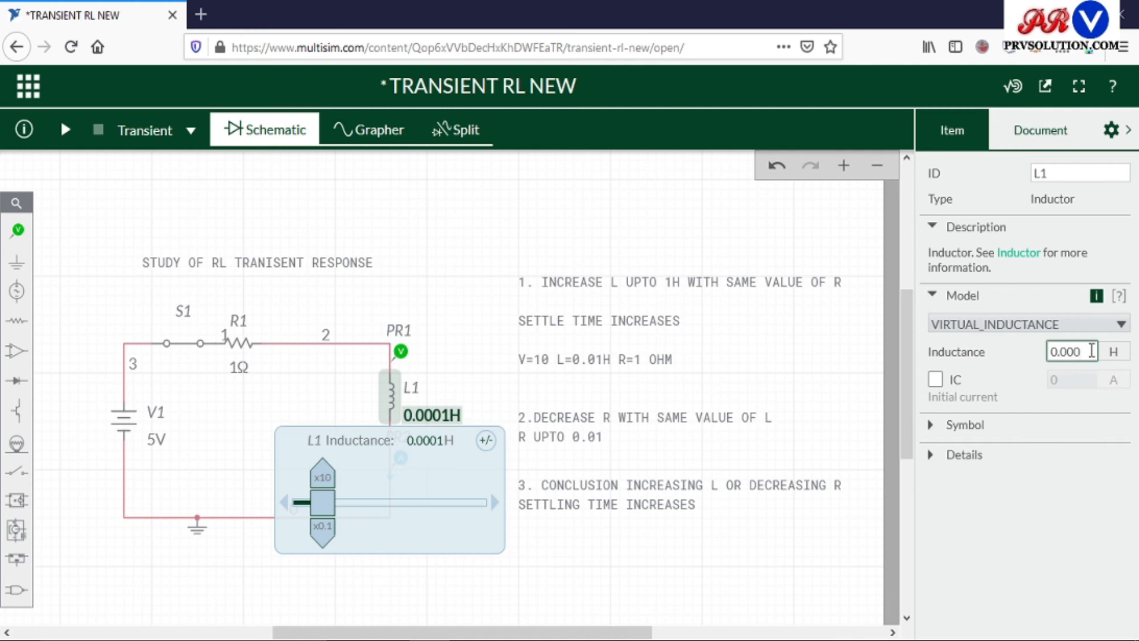
key(Return)
click(686, 537)
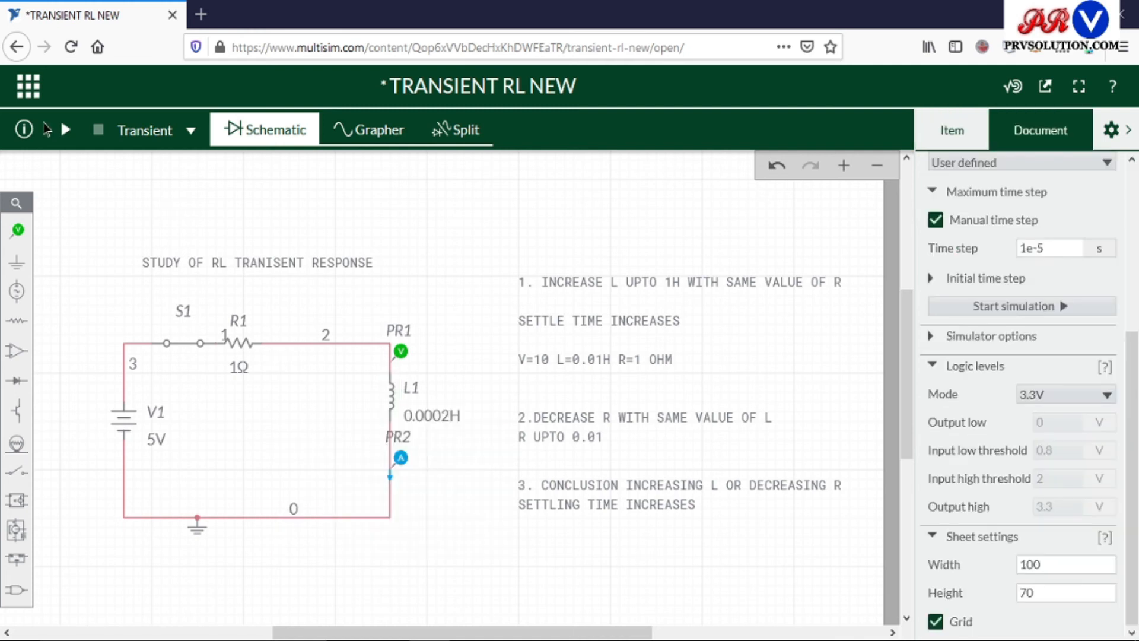
click(65, 130)
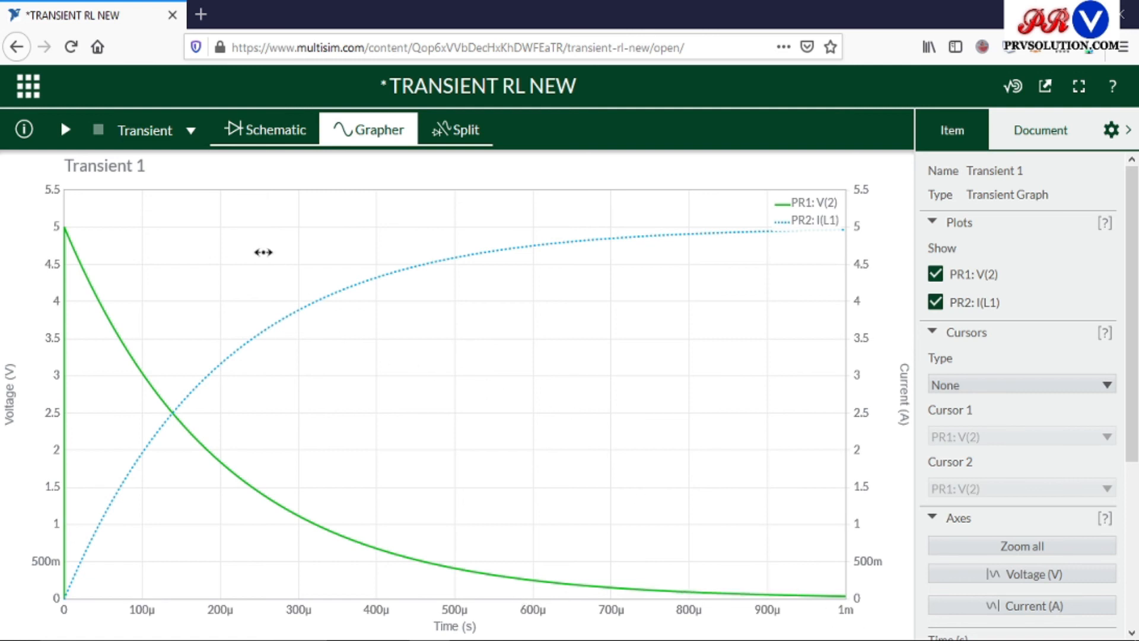
Return to the schematic and run the transient simulation with L1 at 0.00001 H and R1 at 1 Ω.
click(258, 135)
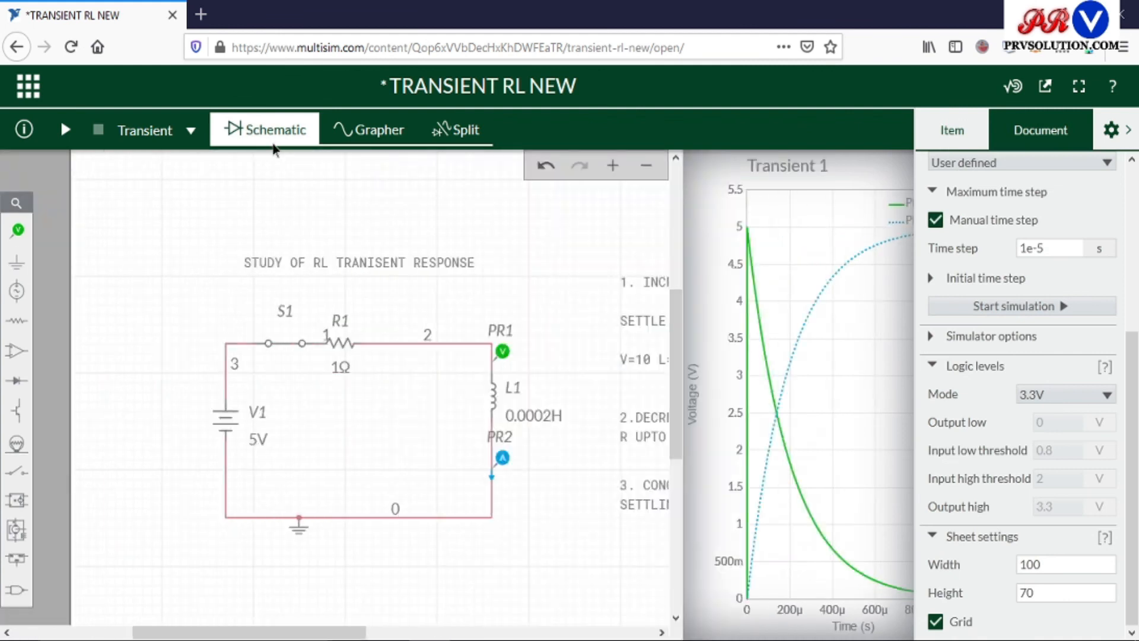
drag(471, 634, 593, 614)
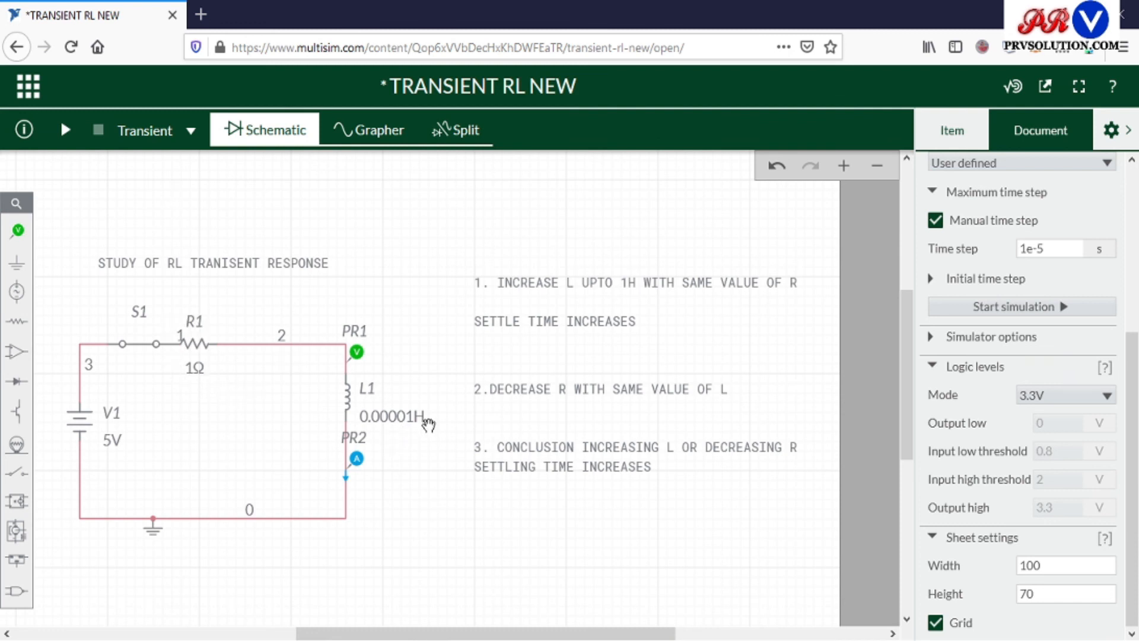
click(66, 130)
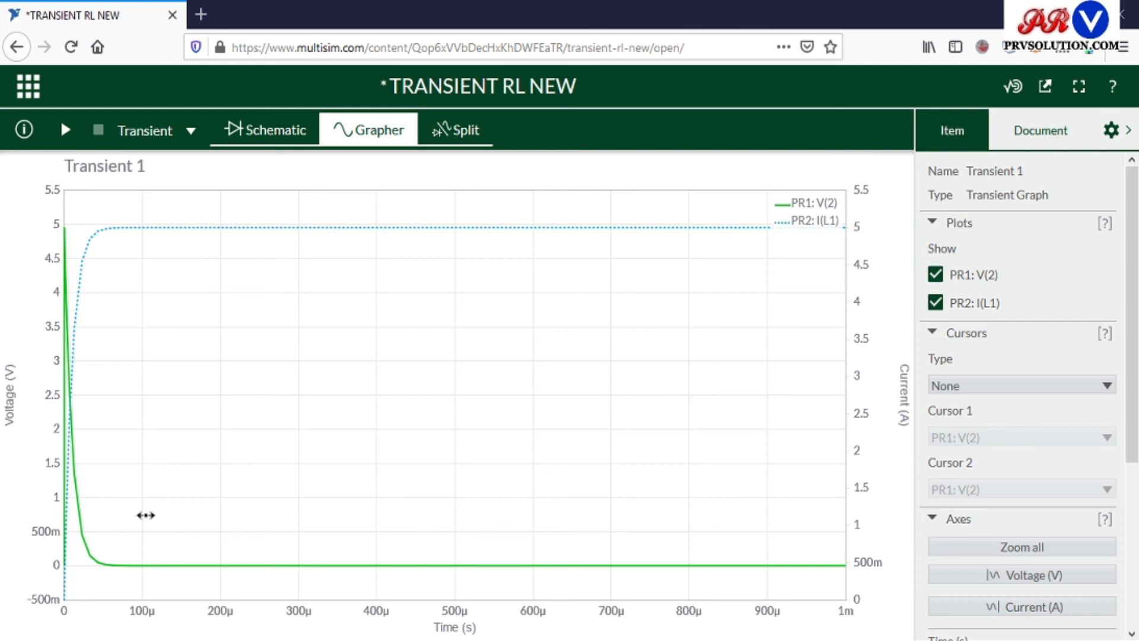
Set the resistance of R1 to 0.1 Ω in the schematic and run the transient simulation.
mouse_move(106, 565)
click(268, 141)
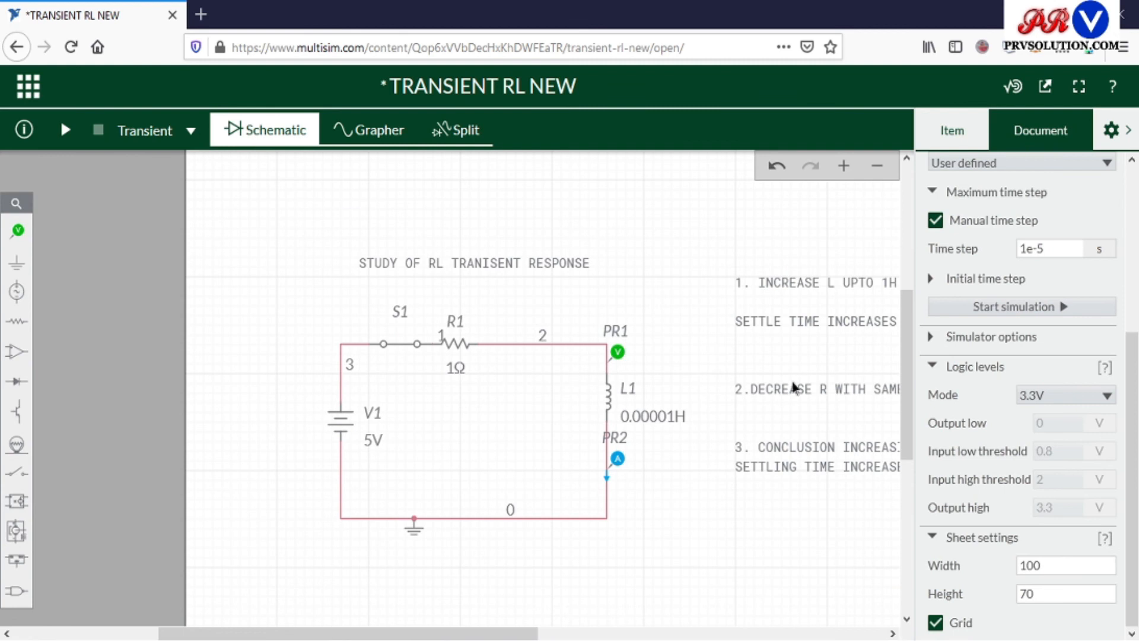
click(453, 367)
click(1066, 353)
drag(1066, 352, 1046, 353)
text(0.1)
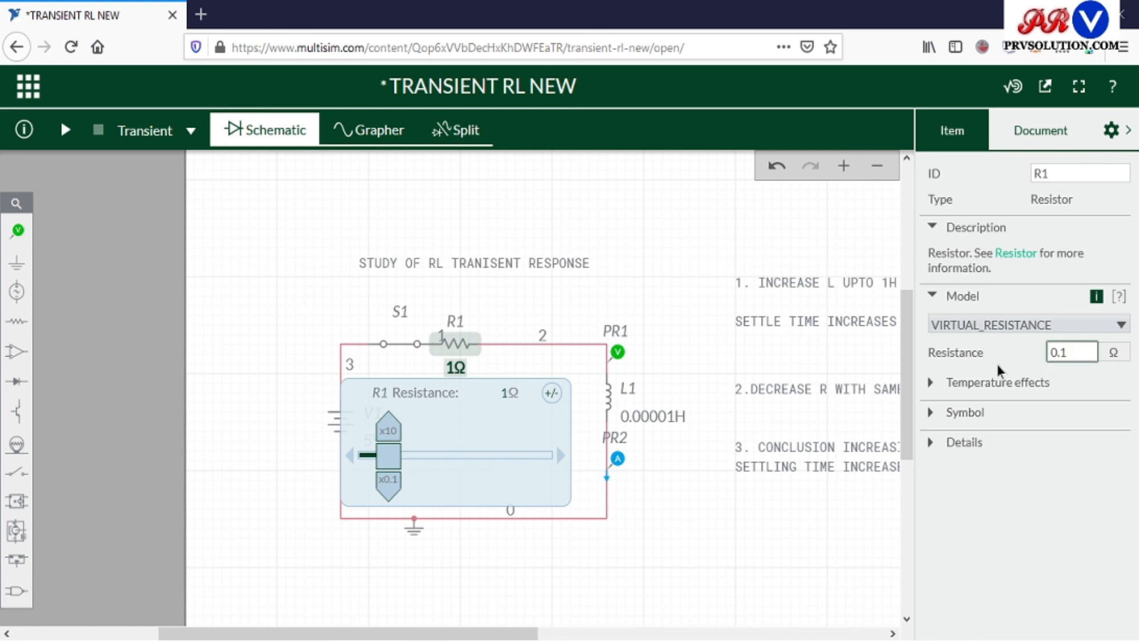
click(651, 542)
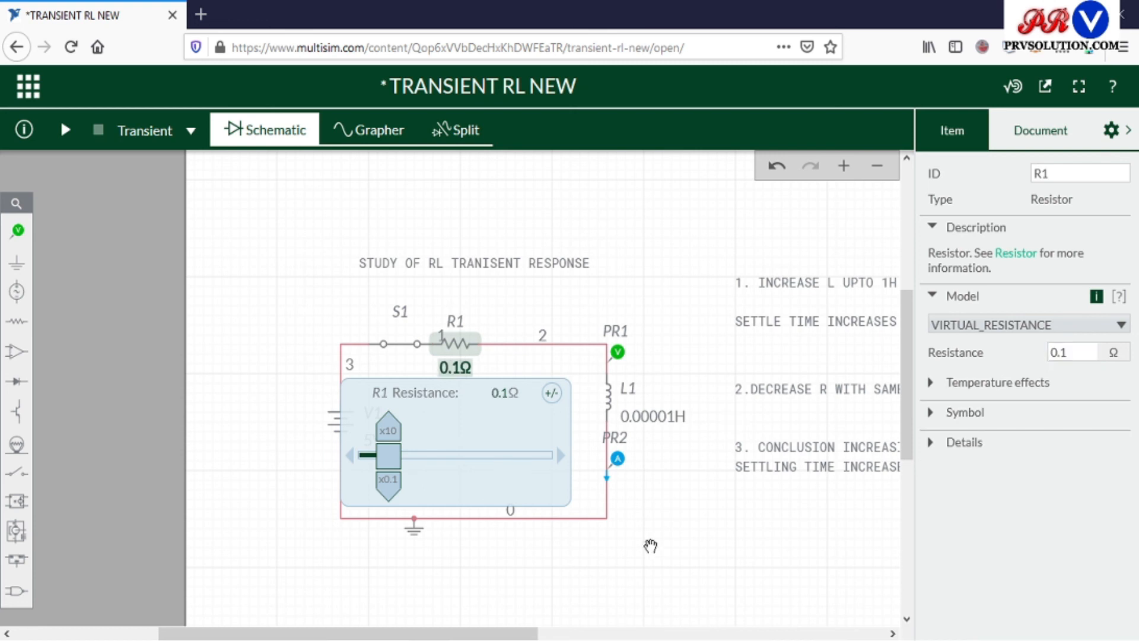
click(65, 129)
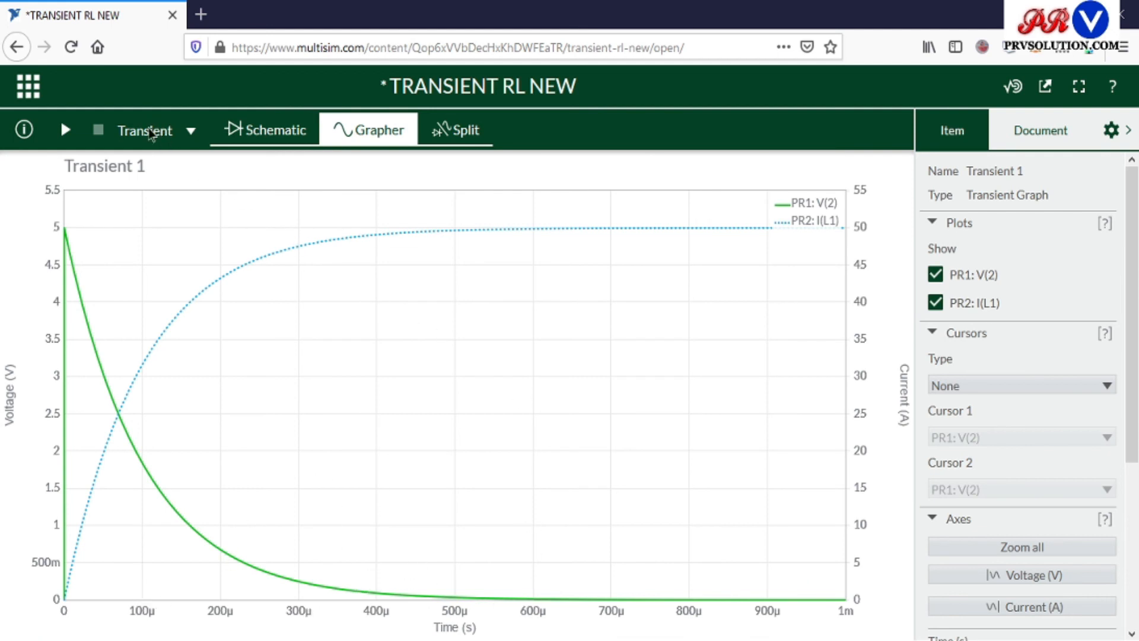
Set R1 to 0.05 Ω in the schematic and plot the transient response again.
click(269, 137)
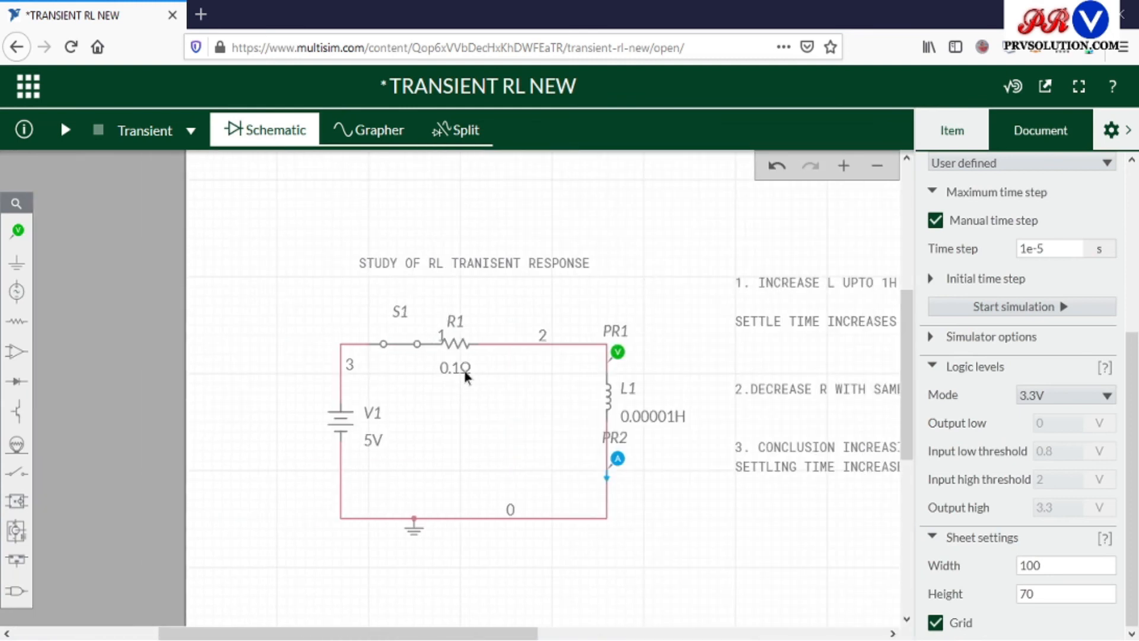
click(463, 375)
double_click(1079, 352)
click(1079, 353)
key(BackSpace)
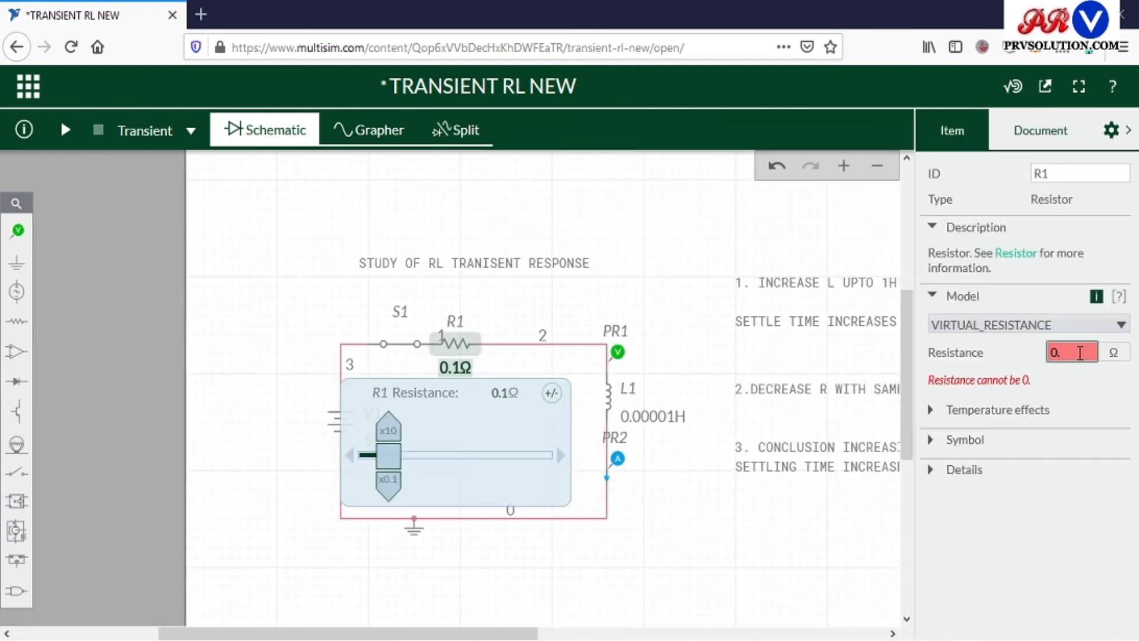
text(05)
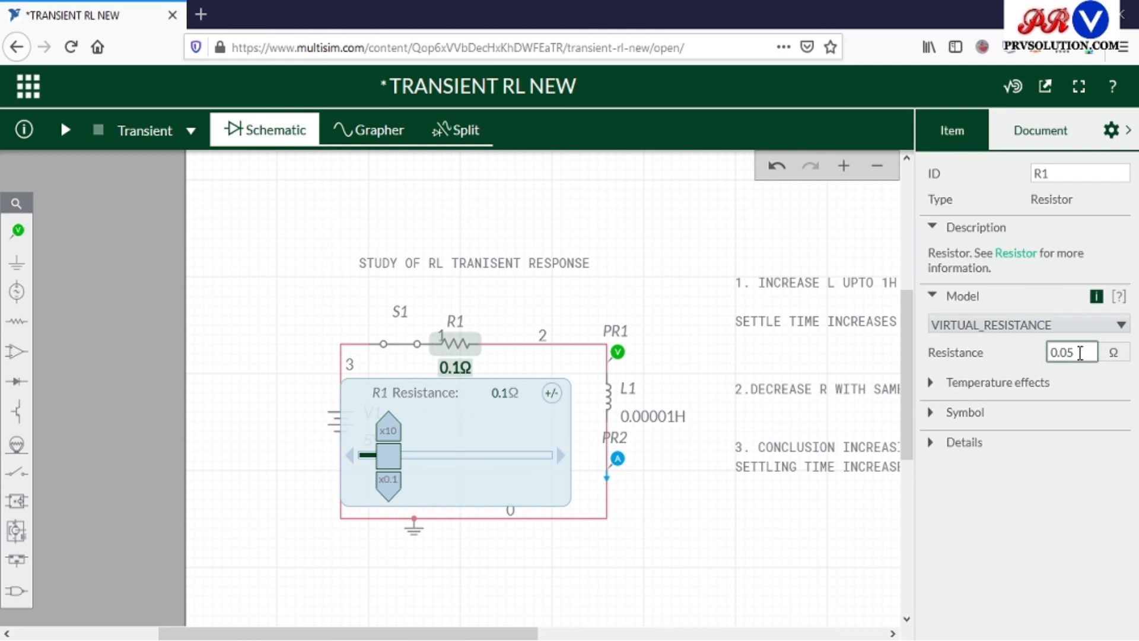
click(689, 536)
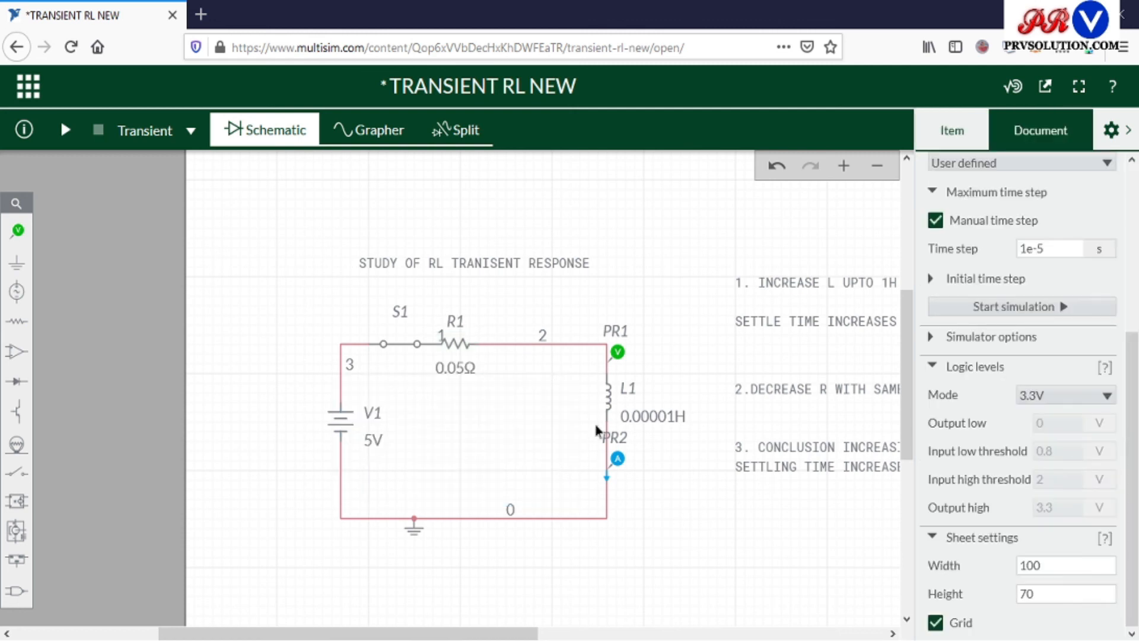
click(65, 132)
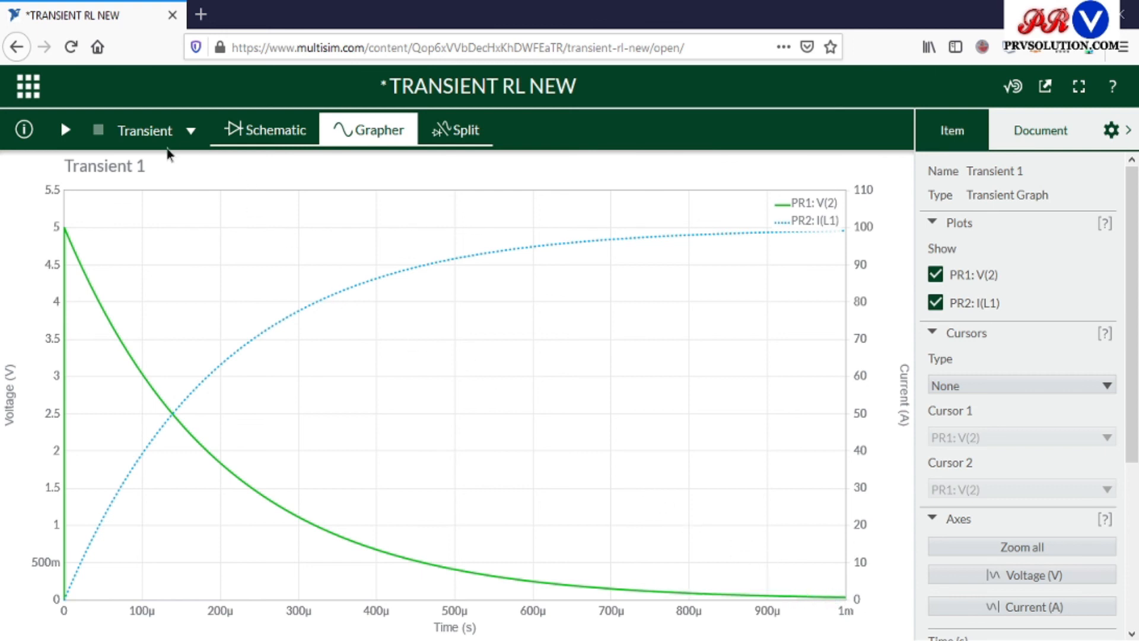
Return to the schematic and review the notes beside the circuit on how L and R affect settling time.
click(267, 137)
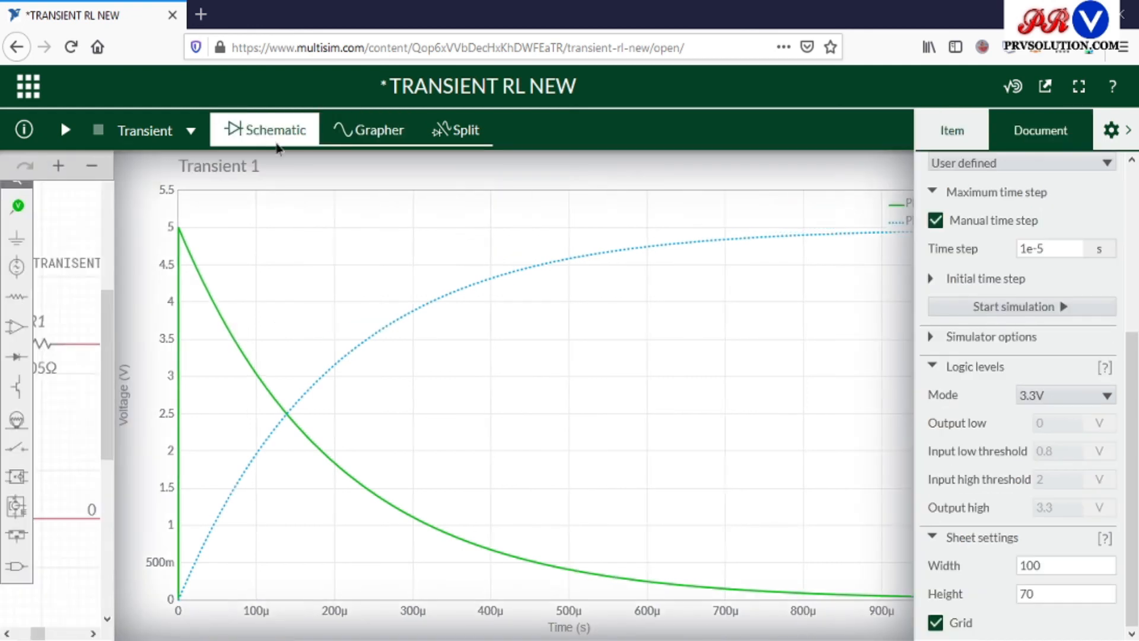
mouse_move(482, 633)
mouse_down()
mouse_move(646, 632)
mouse_move(628, 632)
mouse_up()
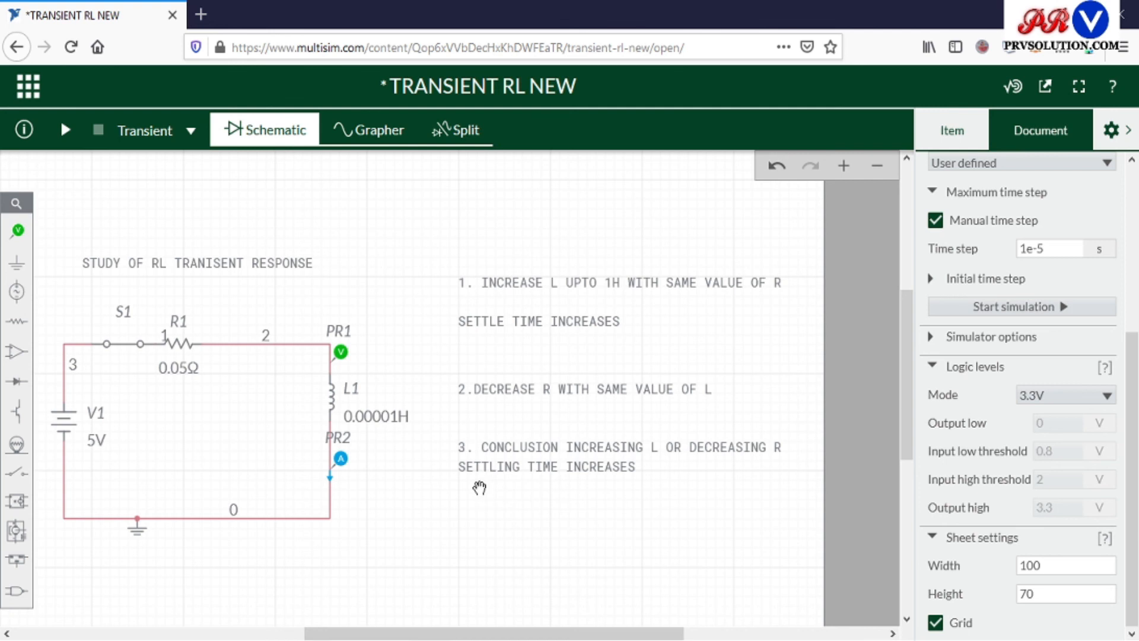
drag(568, 634, 551, 634)
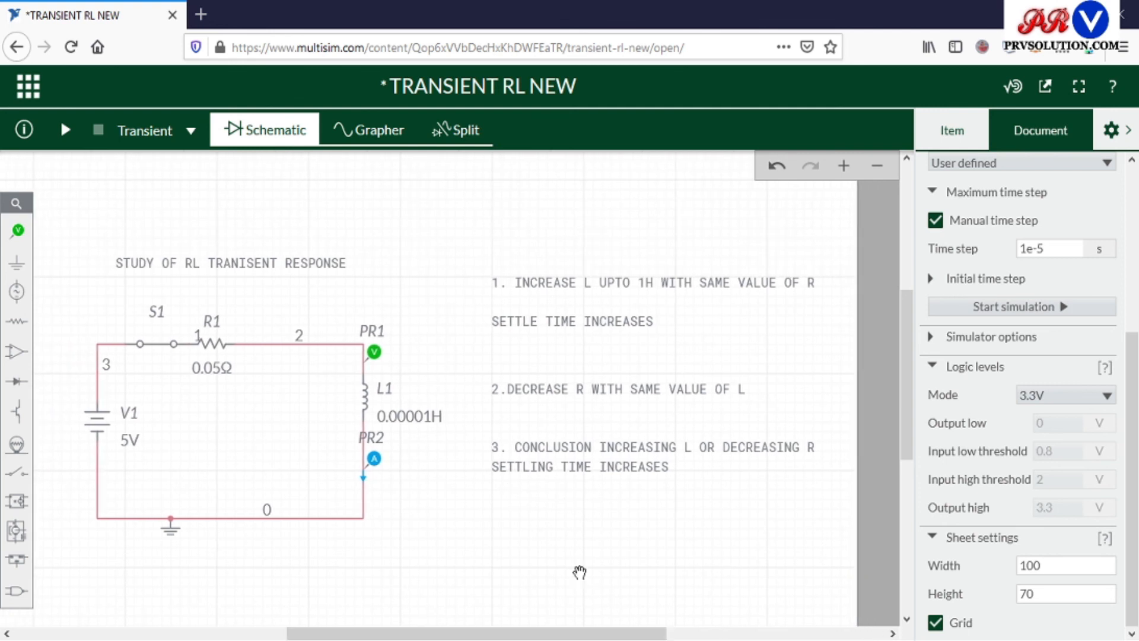